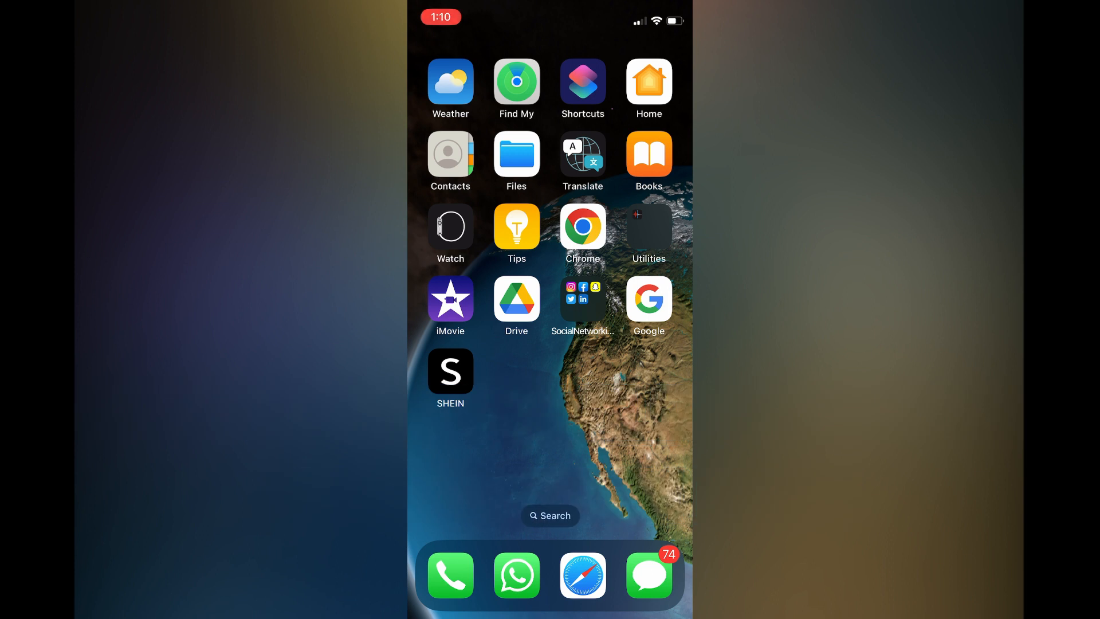
# Step: Launch the Watch companion app to reach My Watch with the My Faces carousel
pyautogui.click(451, 226)
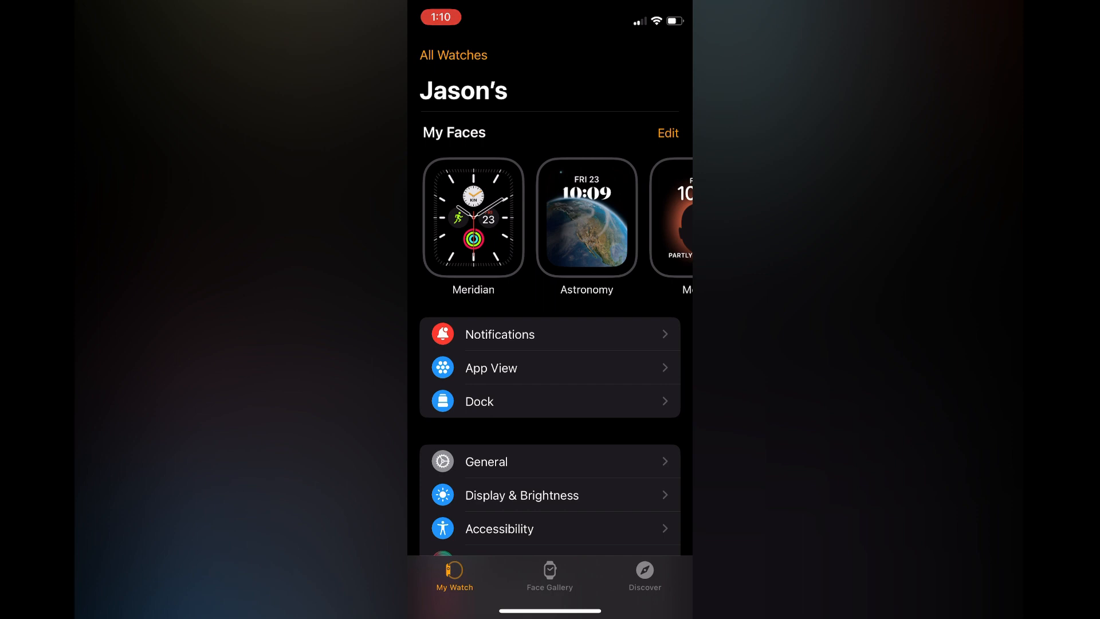
pyautogui.hscroll(2, 587, 219)
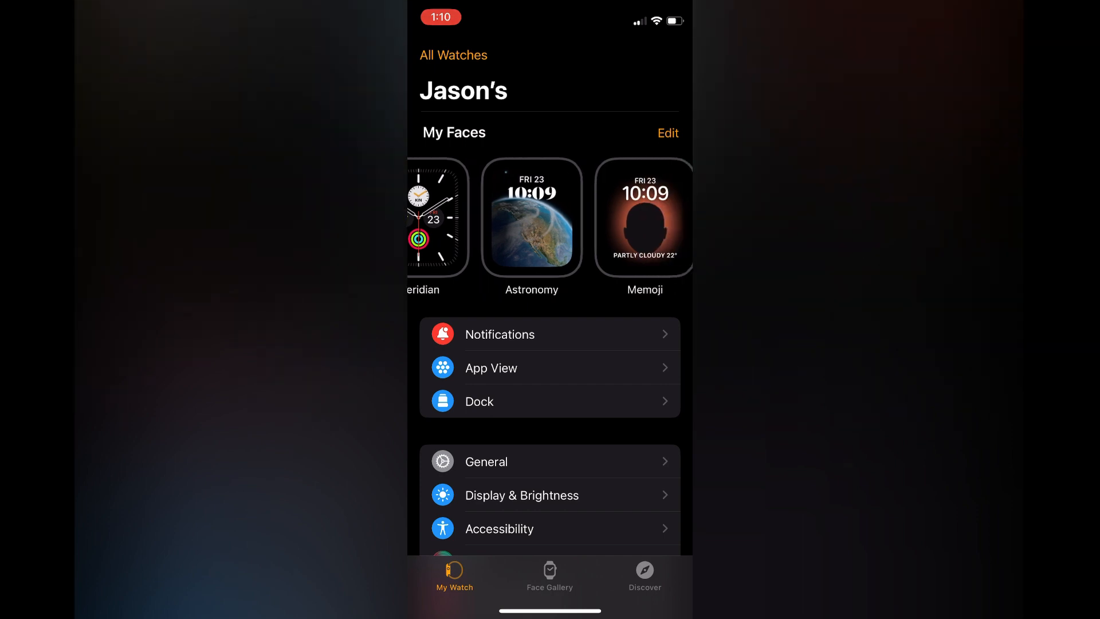
# Step: Enter the Memoji face's settings showing Apricot colour, Memoji 7 and its complications
pyautogui.click(644, 217)
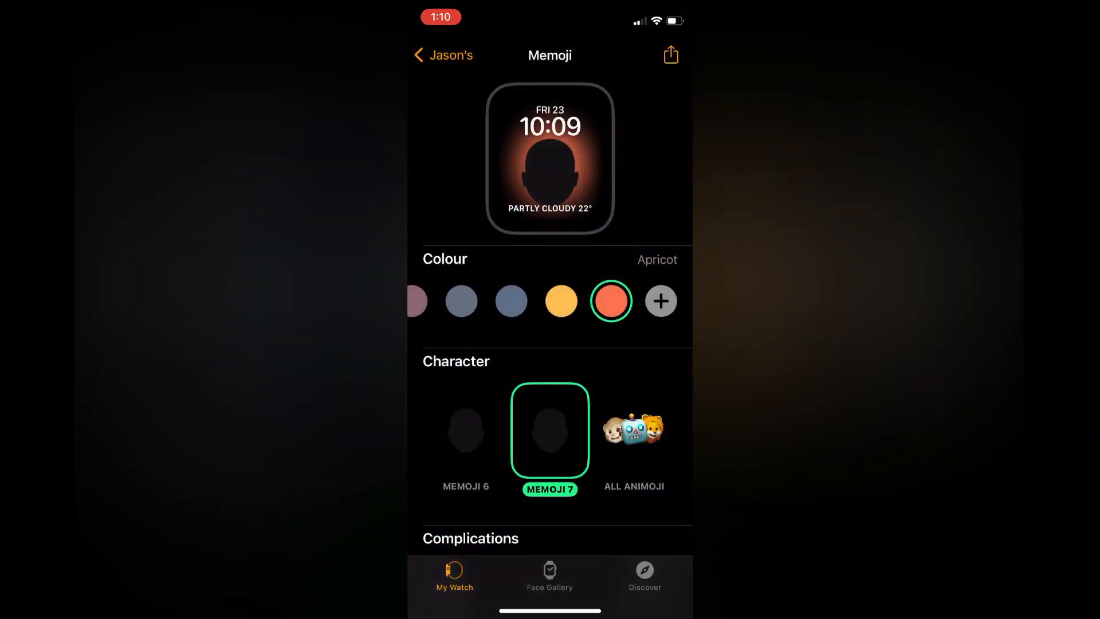
pyautogui.scroll(-5, 550, 387)
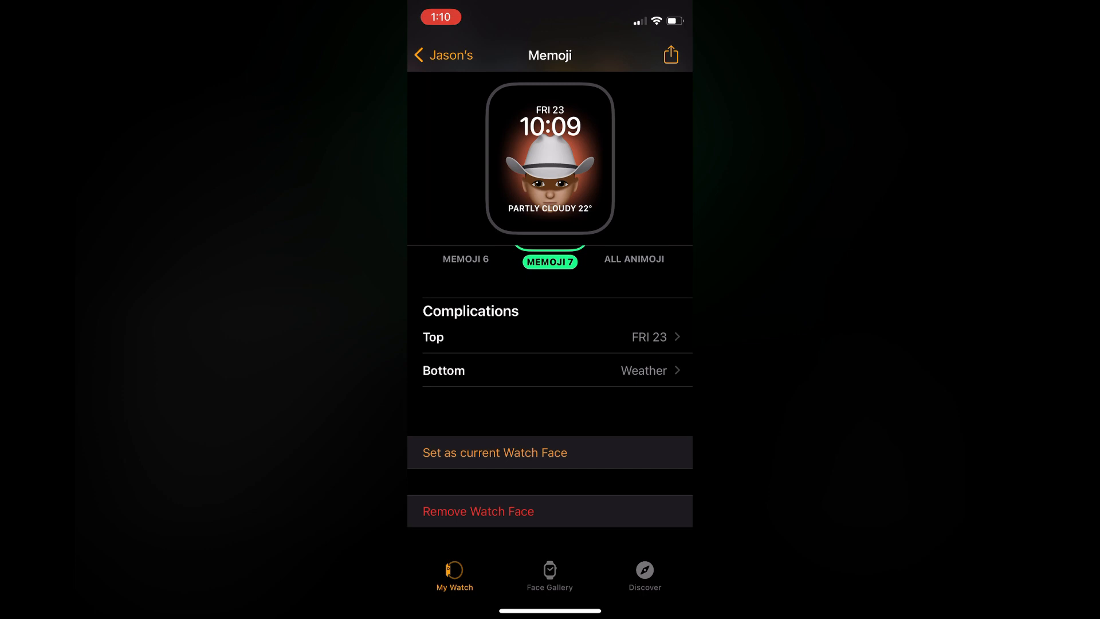
# Step: Show the choices for the Bottom complication, currently set to Weather
pyautogui.click(551, 370)
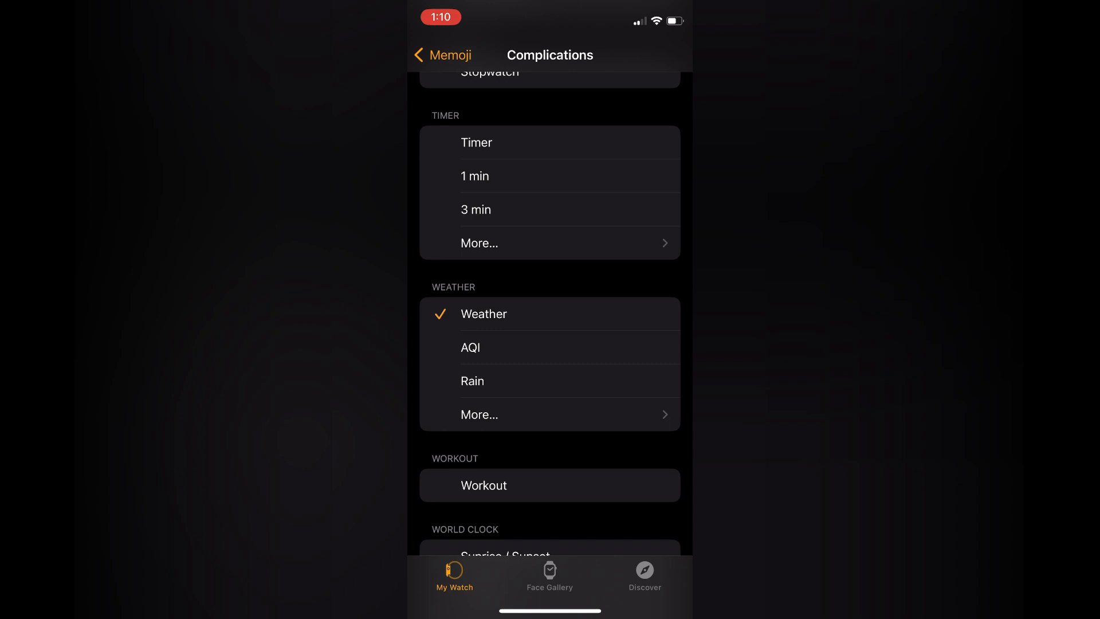
pyautogui.scroll(-3, 550, 344)
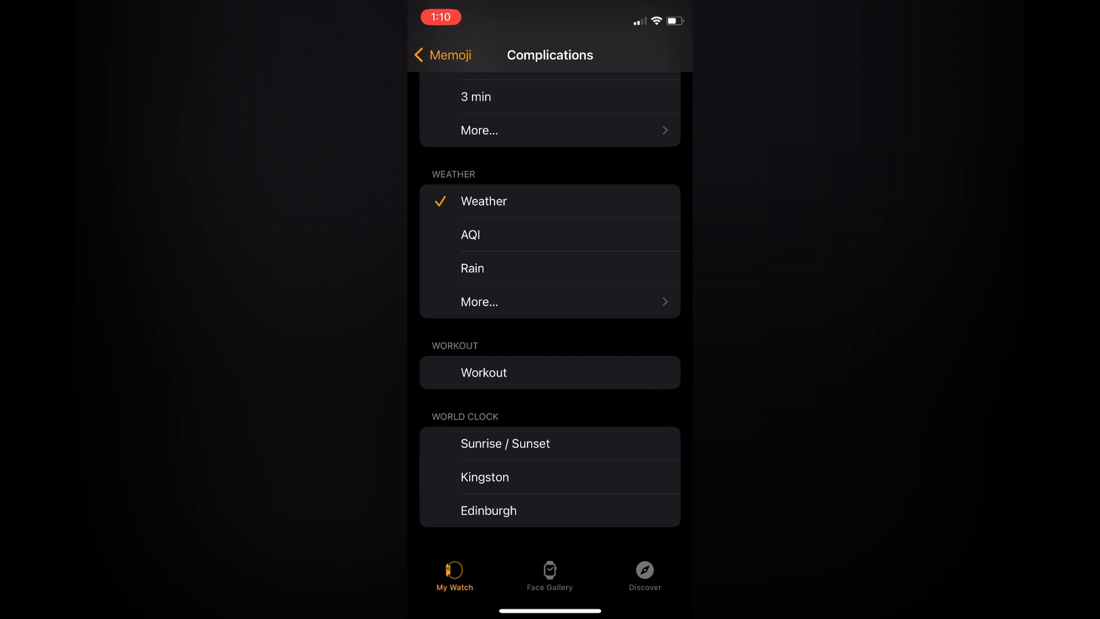
# Step: Choose Sunrise / Sunset from World Clock for the bottom slot and set Memoji as current face
pyautogui.click(551, 444)
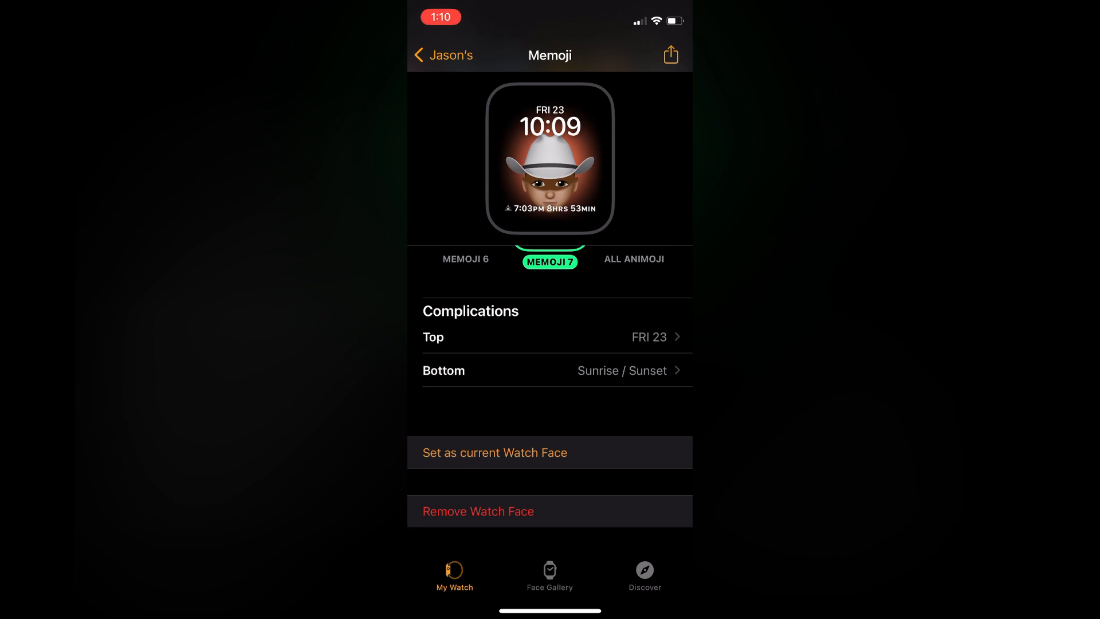
pyautogui.click(550, 452)
pyautogui.scroll(5, 550, 344)
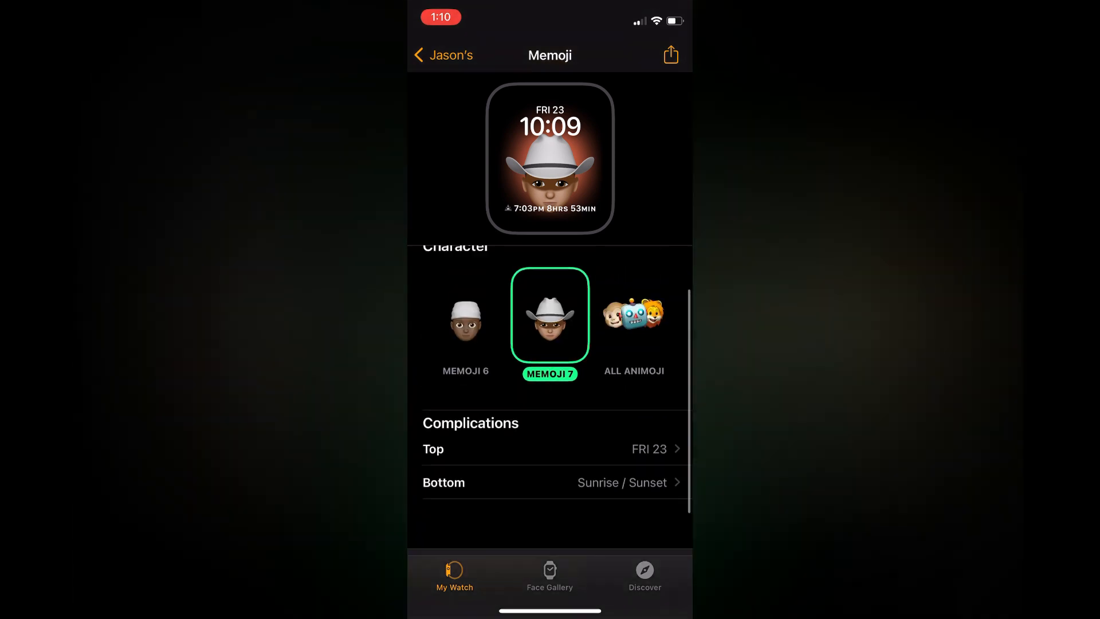